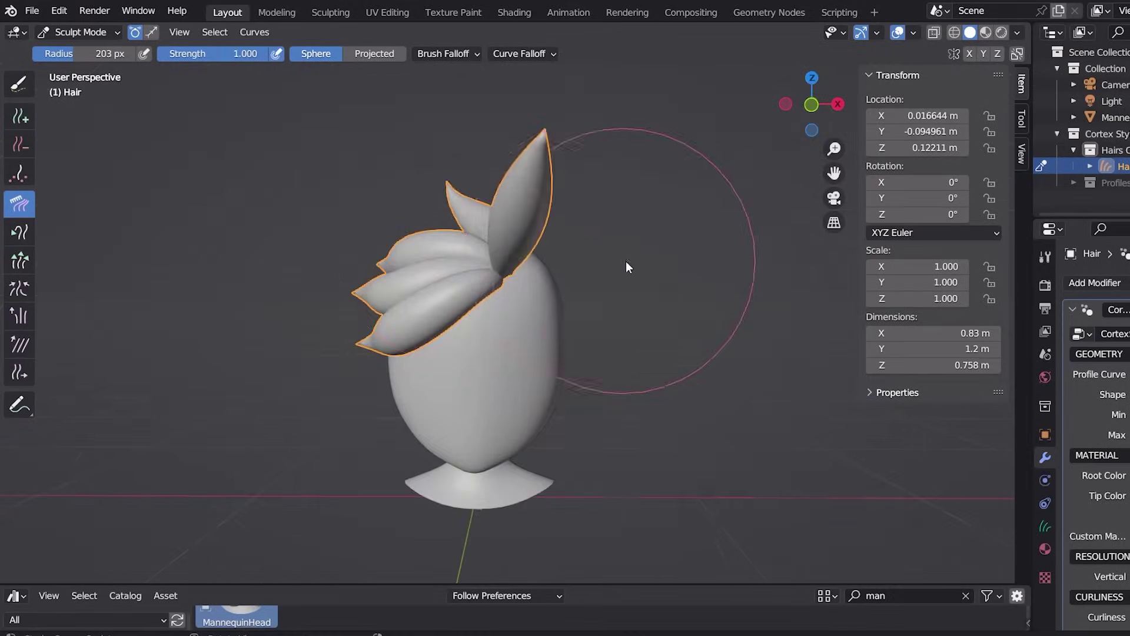
Comb a hair strand upward and over the rest of the hair into a swan-neck curl
drag(626, 260, 593, 262)
middle_drag(593, 263, 648, 271)
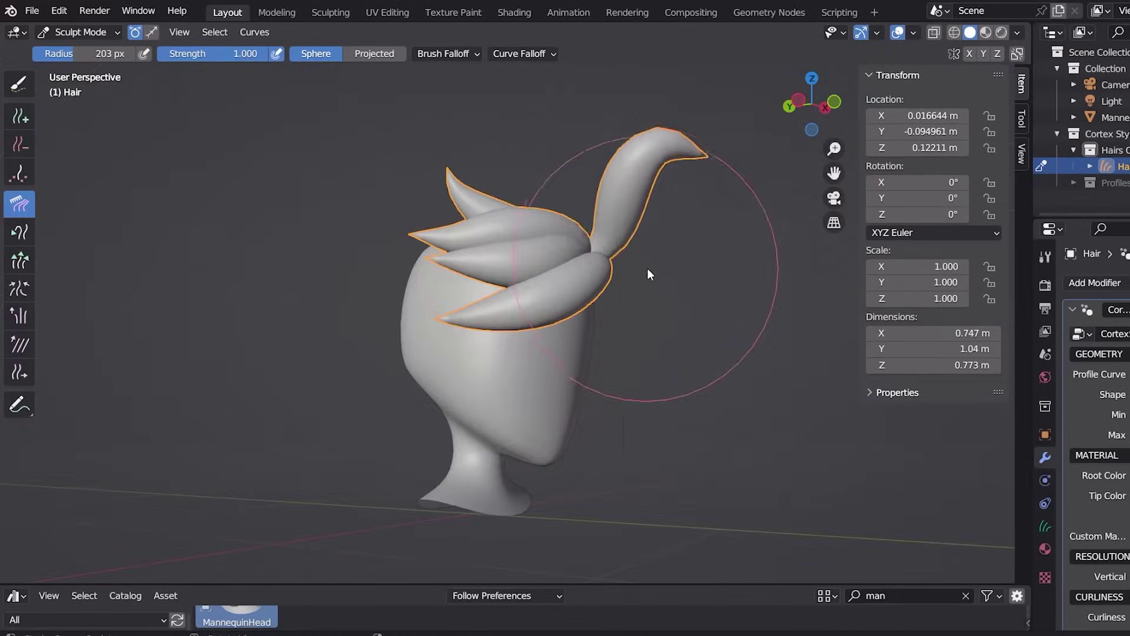
drag(647, 268, 642, 147)
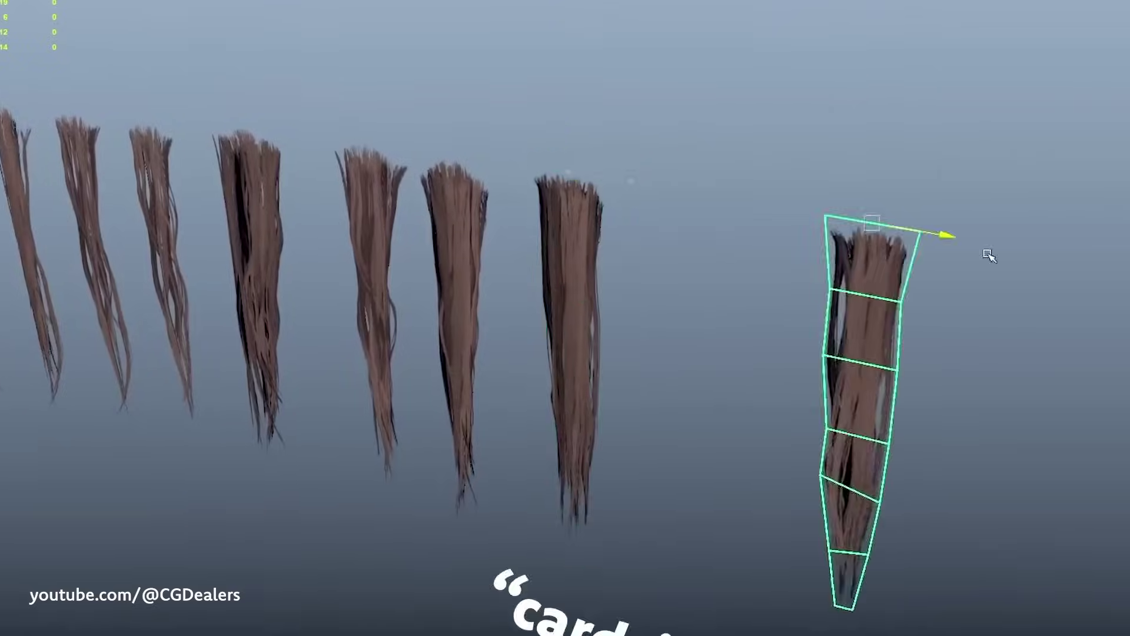
Frame the selected hair card with F and orbit around it from several angles
key(f)
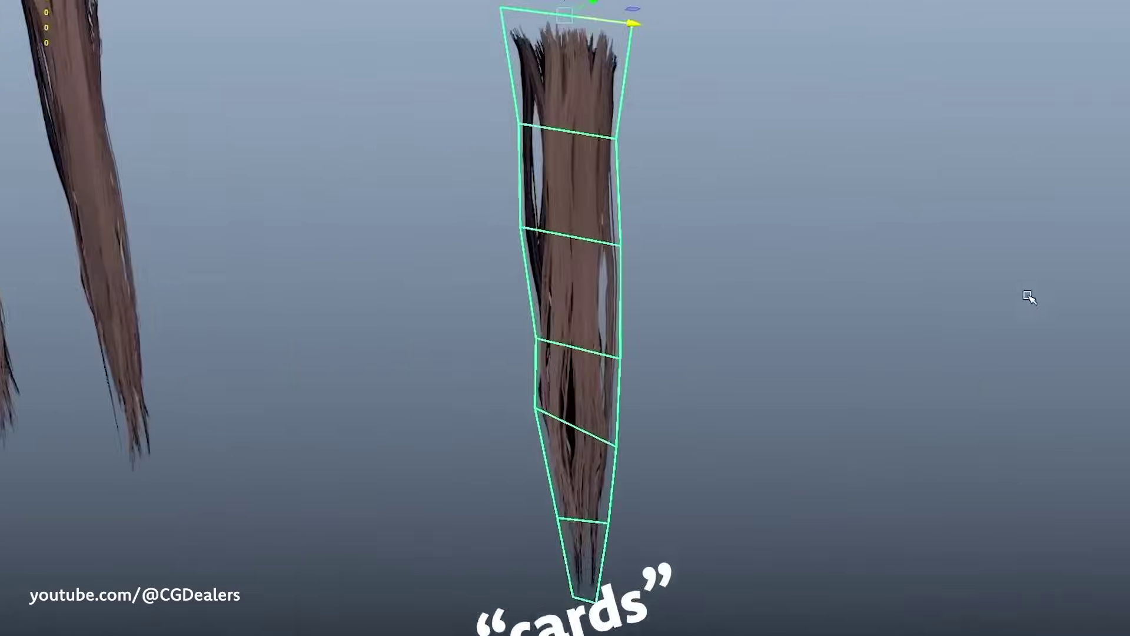
alt+drag(1028, 295, 668, 192)
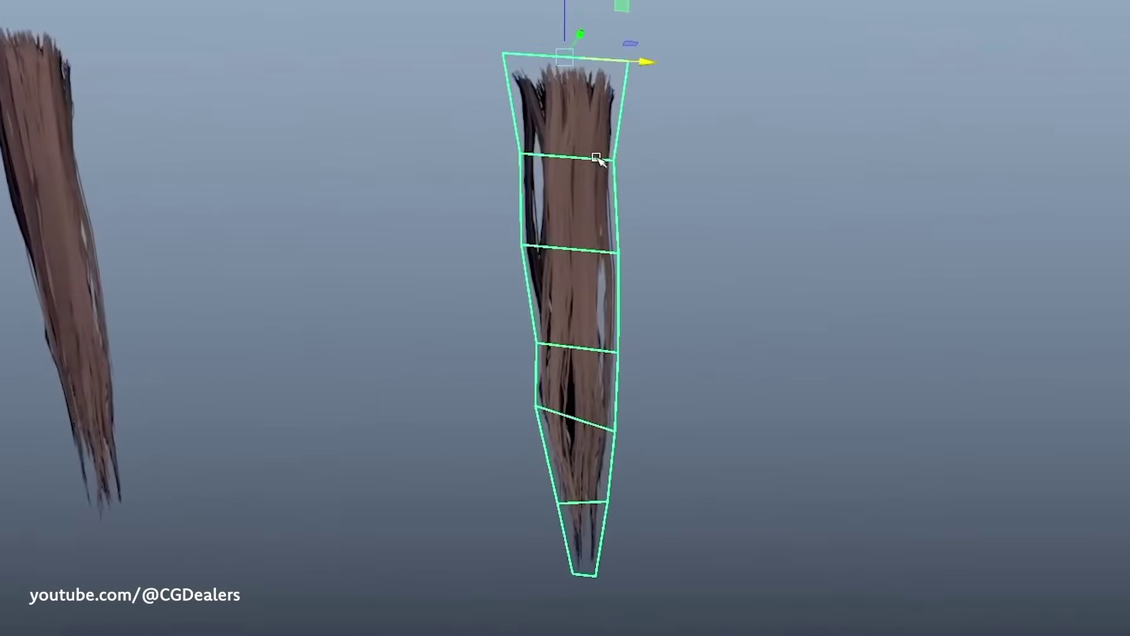
alt+drag(596, 158, 716, 212)
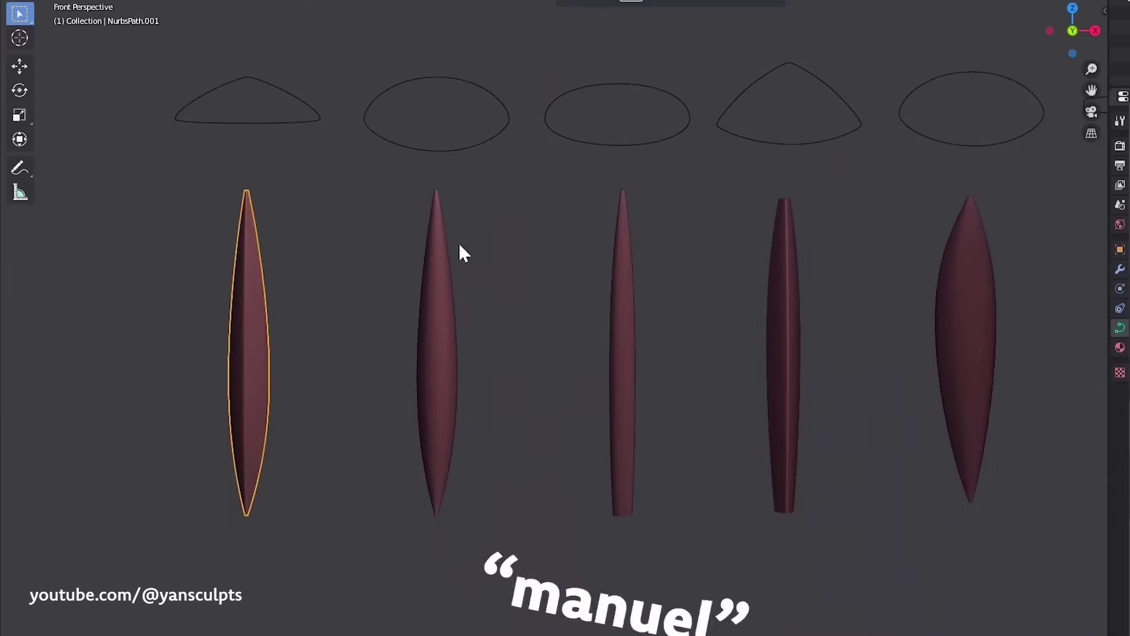
Bring the sphere and cylinder into view, select the cylinder's NurbsPath.013 and enter Edit Mode
key(Home)
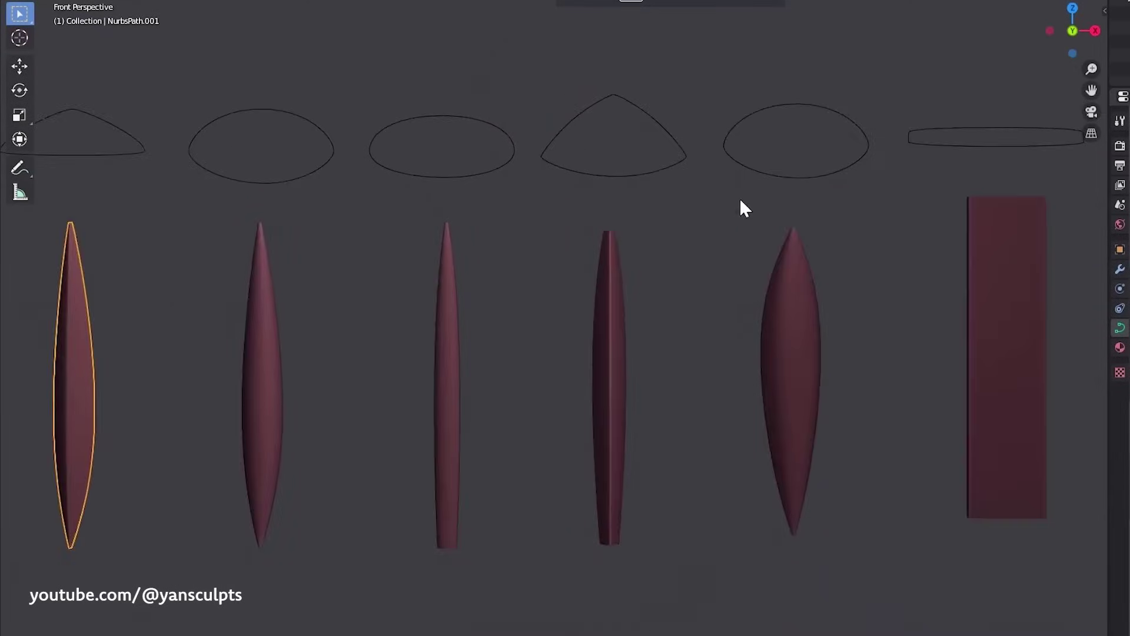
shift+middle_drag(845, 192, 655, 307)
scroll(650, 320, up, 3)
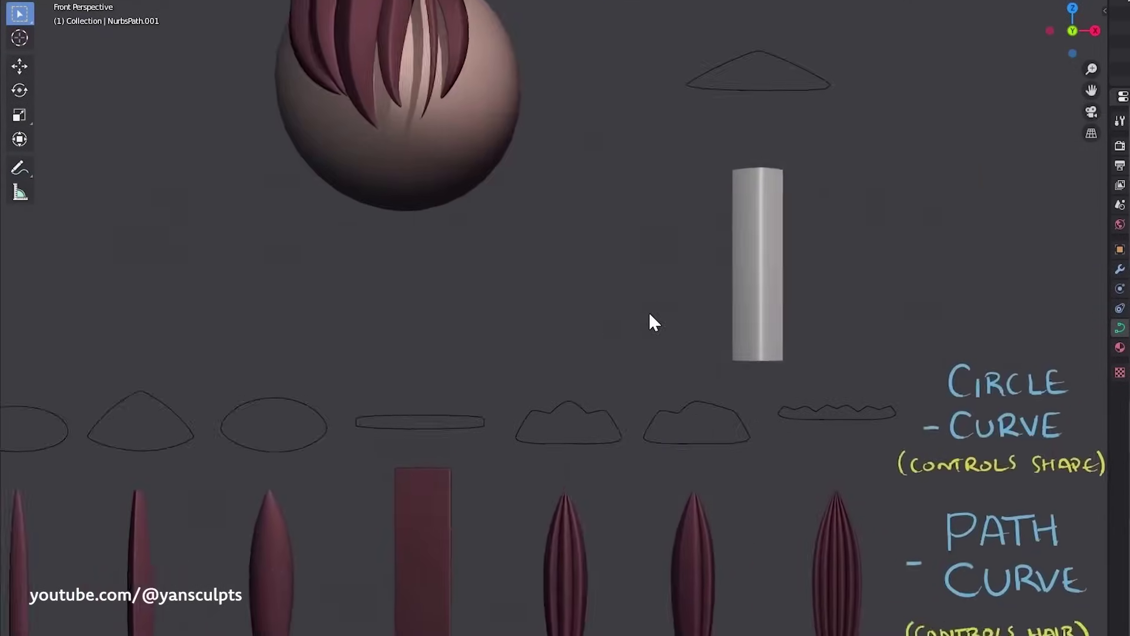
click(698, 282)
scroll(696, 344, up, 2)
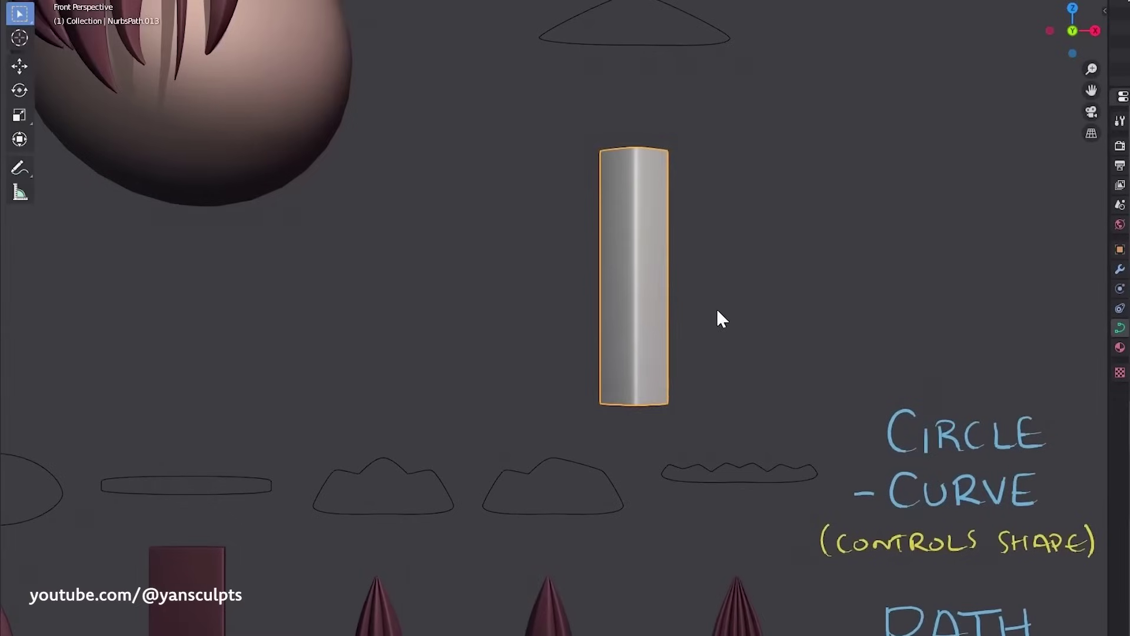
key(Tab)
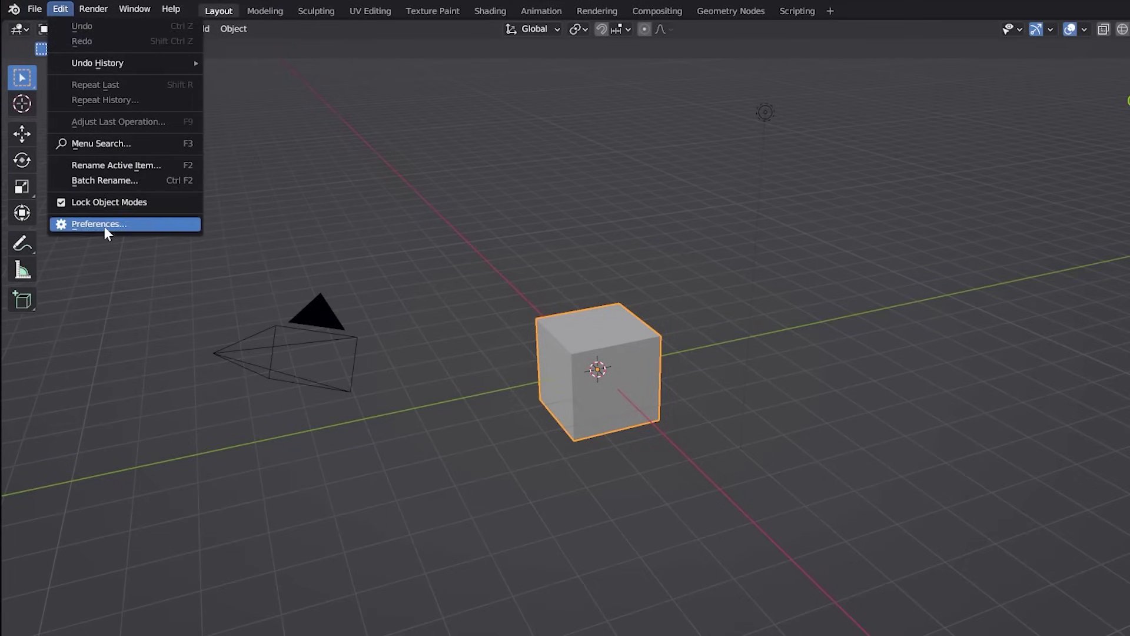
Install behemox_hair_generator.zip from the Plugins folder through Preferences > Add-ons
click(104, 226)
click(60, 176)
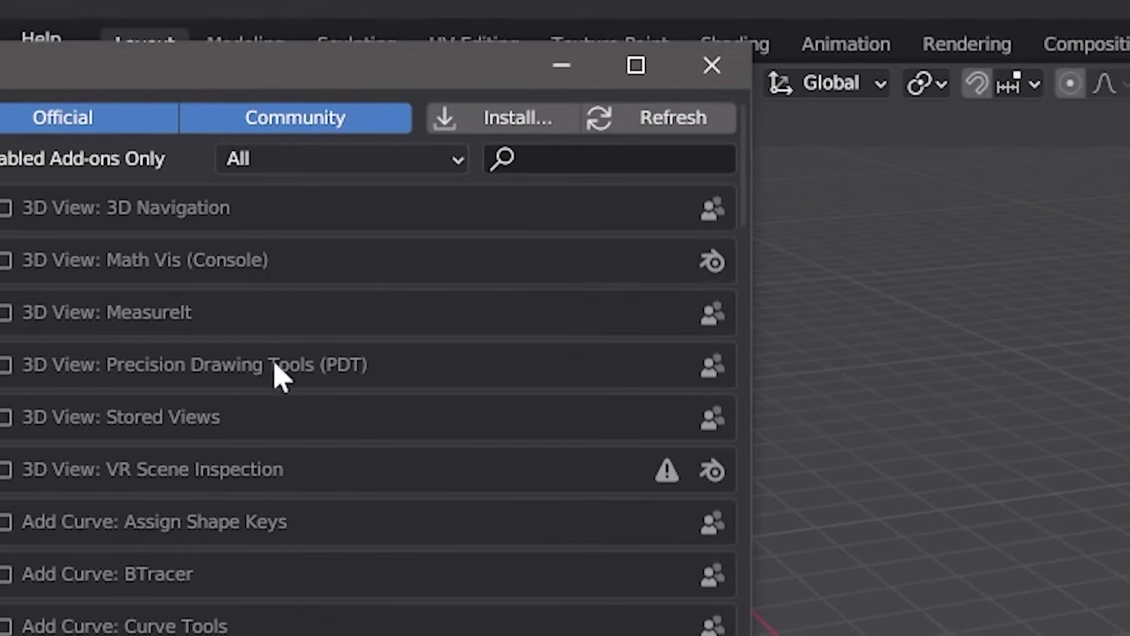
click(525, 132)
double_click(164, 154)
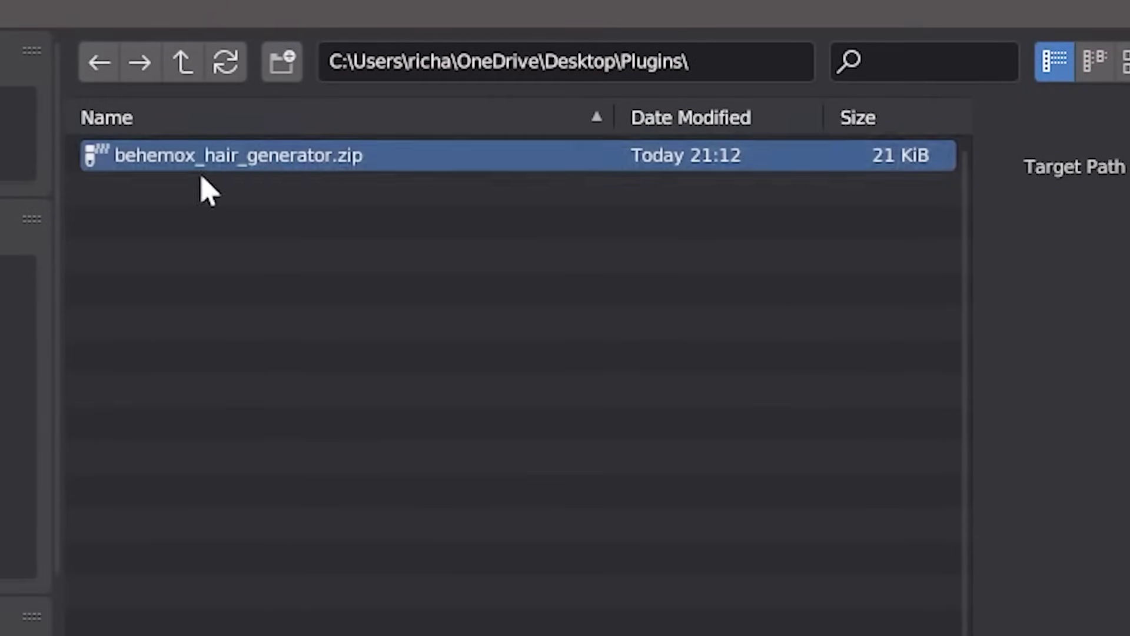
click(848, 599)
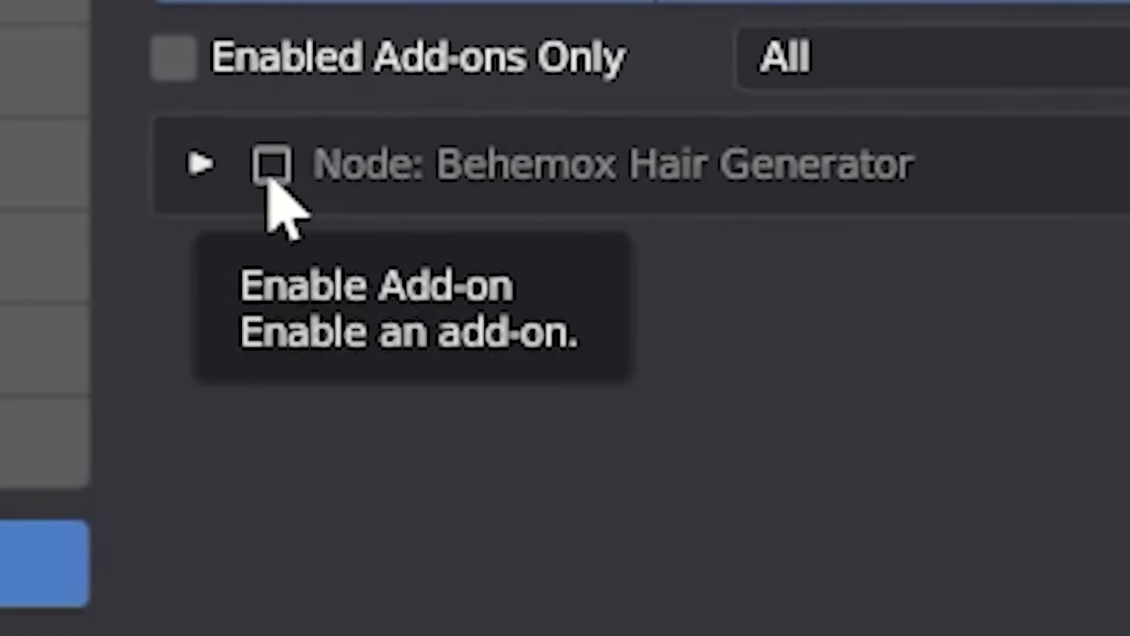
Enable the Behemox Hair Generator add-on and expand its panel in the 3D view sidebar
click(277, 168)
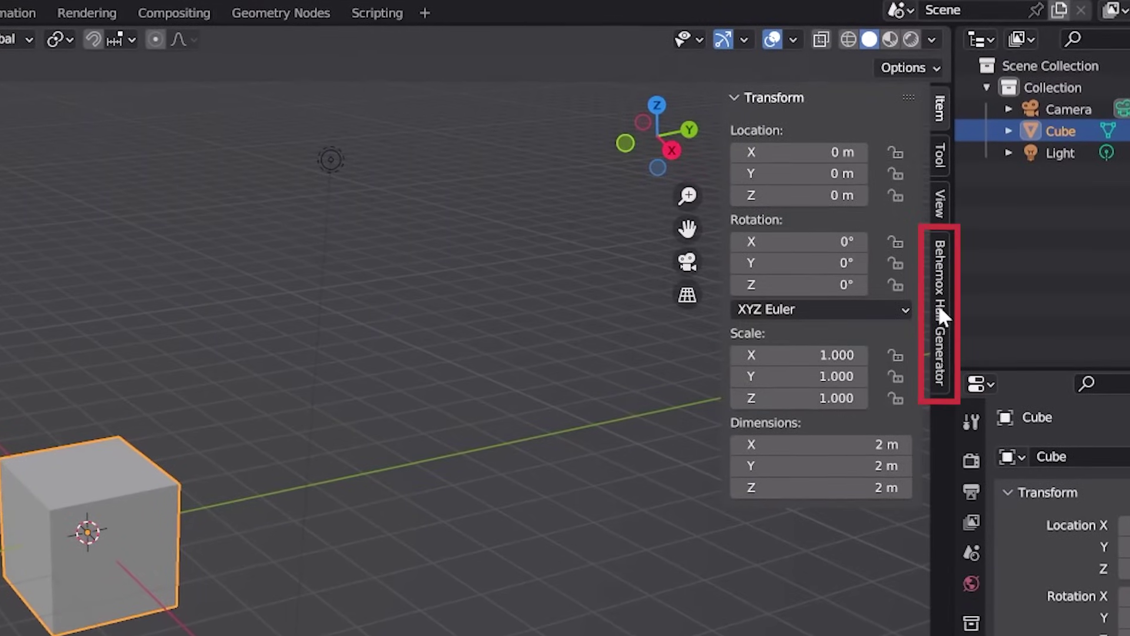
click(940, 316)
click(734, 95)
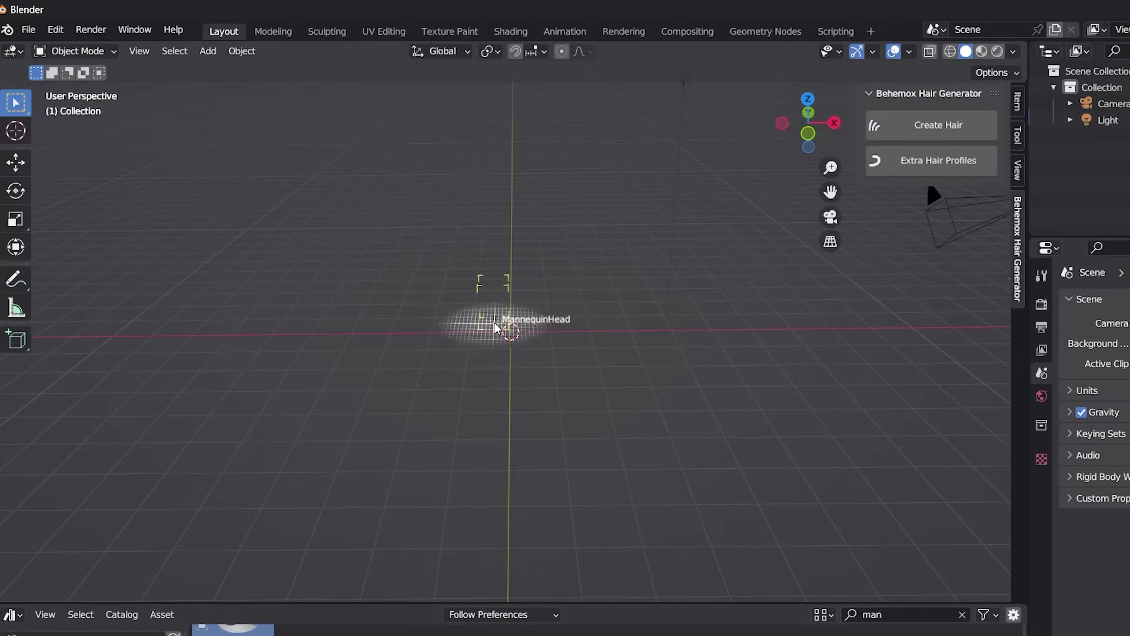
Drag the MannequinHead asset into the scene and frame it in the view
drag(512, 336, 522, 333)
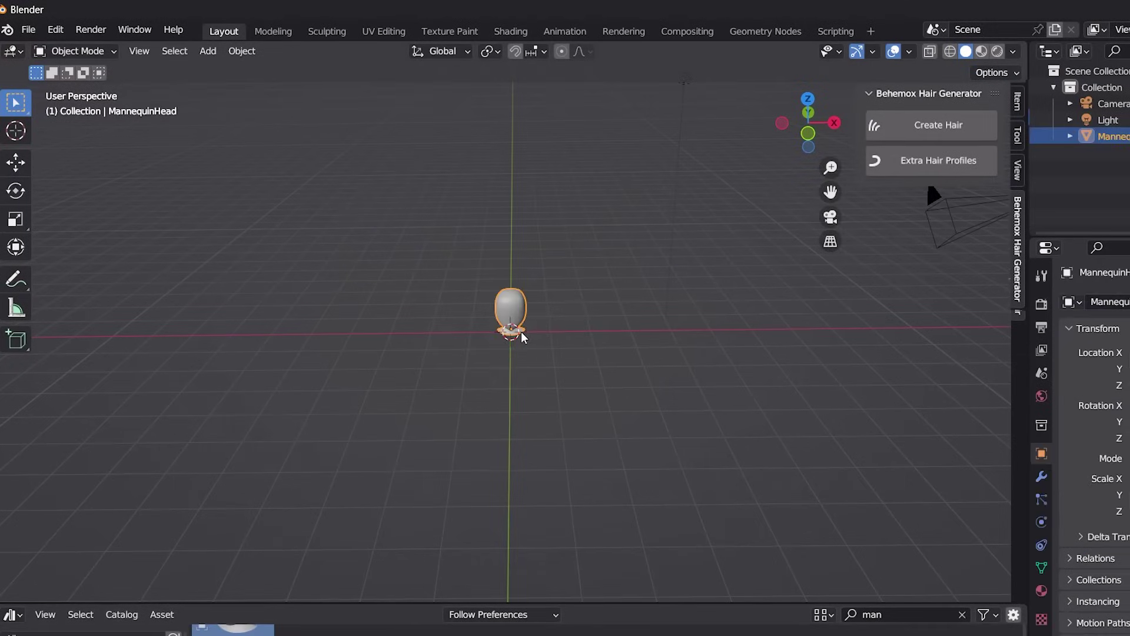
key(KP_Decimal)
scroll(521, 331, down, 5)
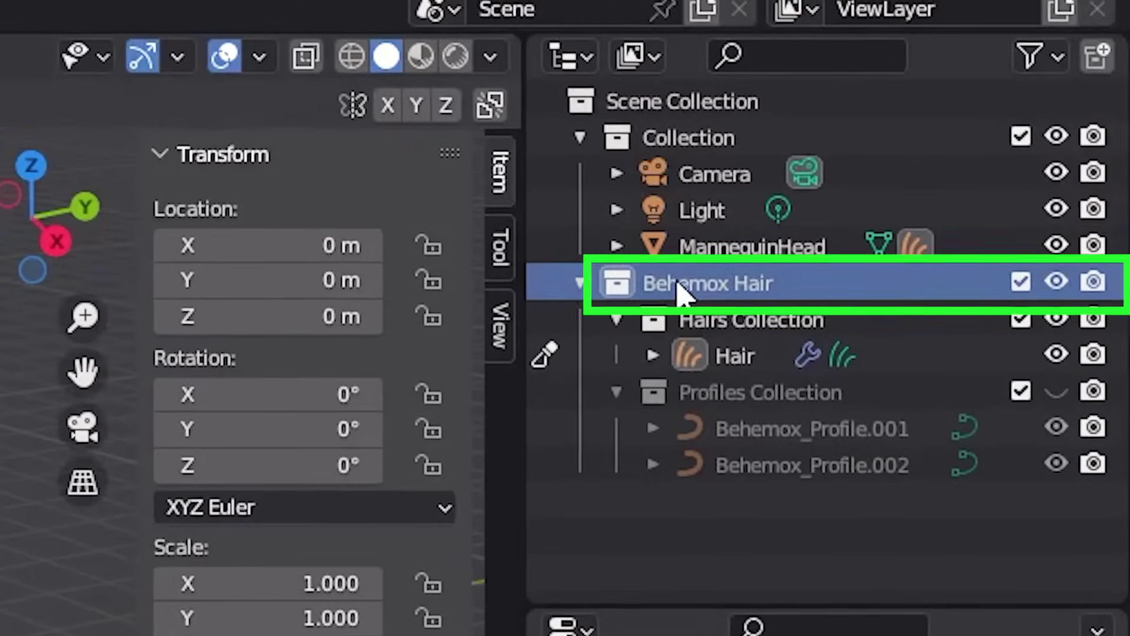
Move the Behemox Hair collection into Collection, then back under Scene Collection
drag(704, 294, 682, 148)
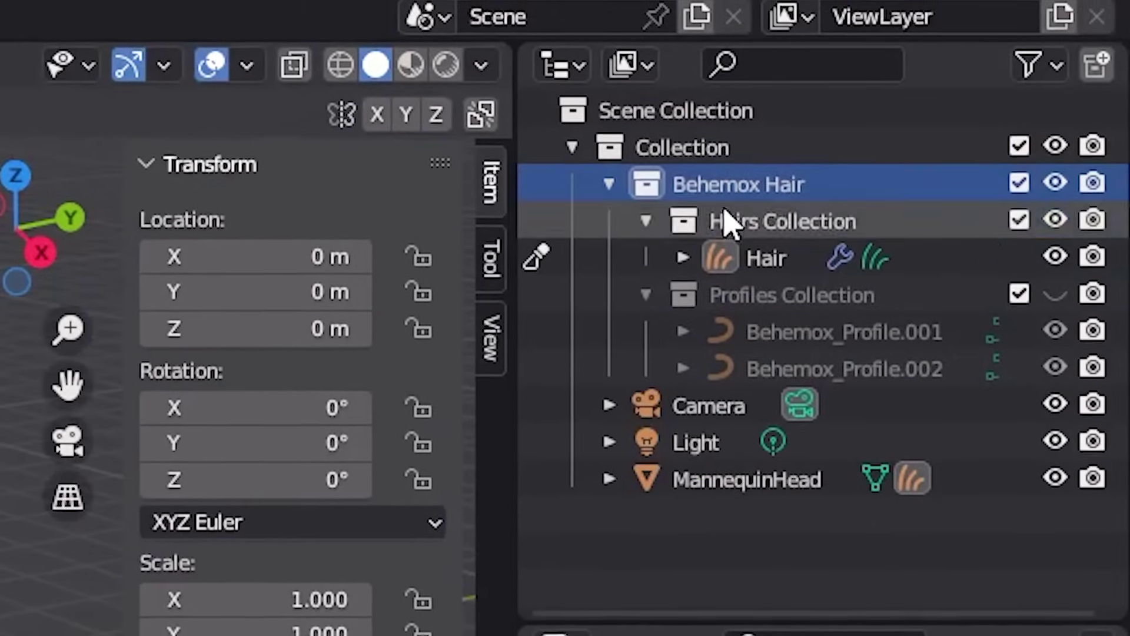
drag(718, 182, 698, 126)
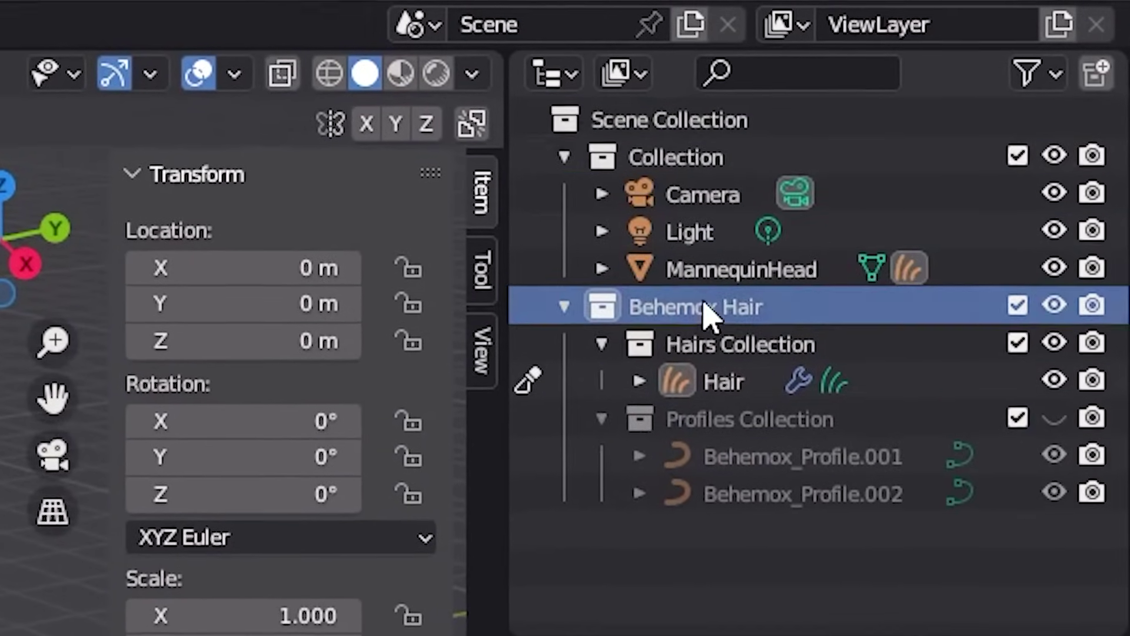
drag(706, 313, 606, 167)
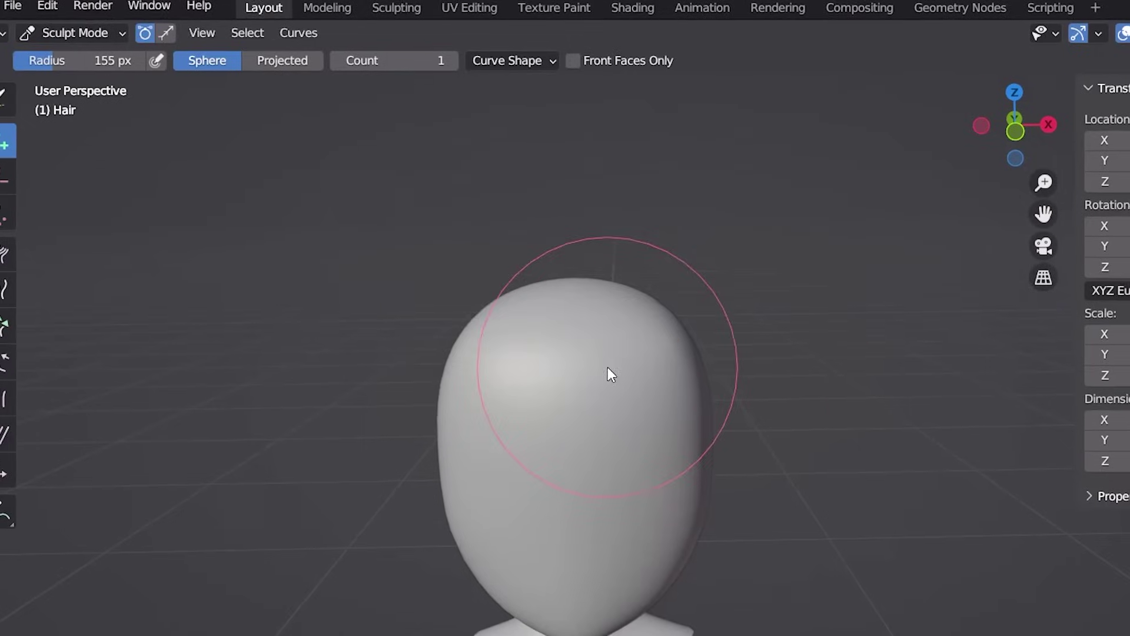
Add a first hair strand on top of the bare mannequin head
click(608, 366)
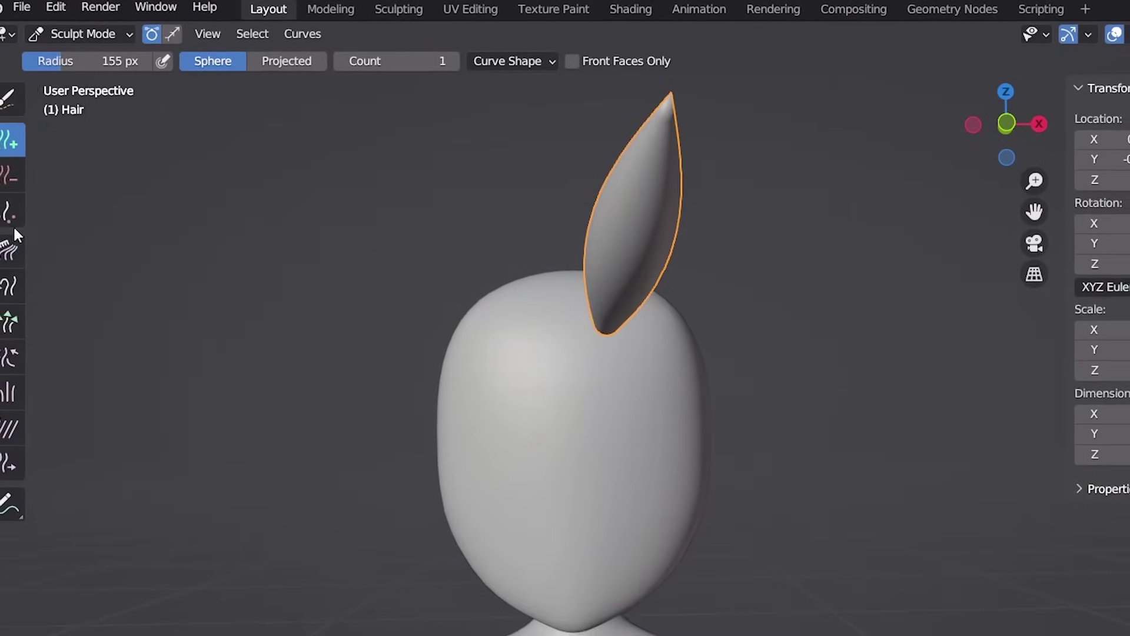
scroll(704, 282, down, 3)
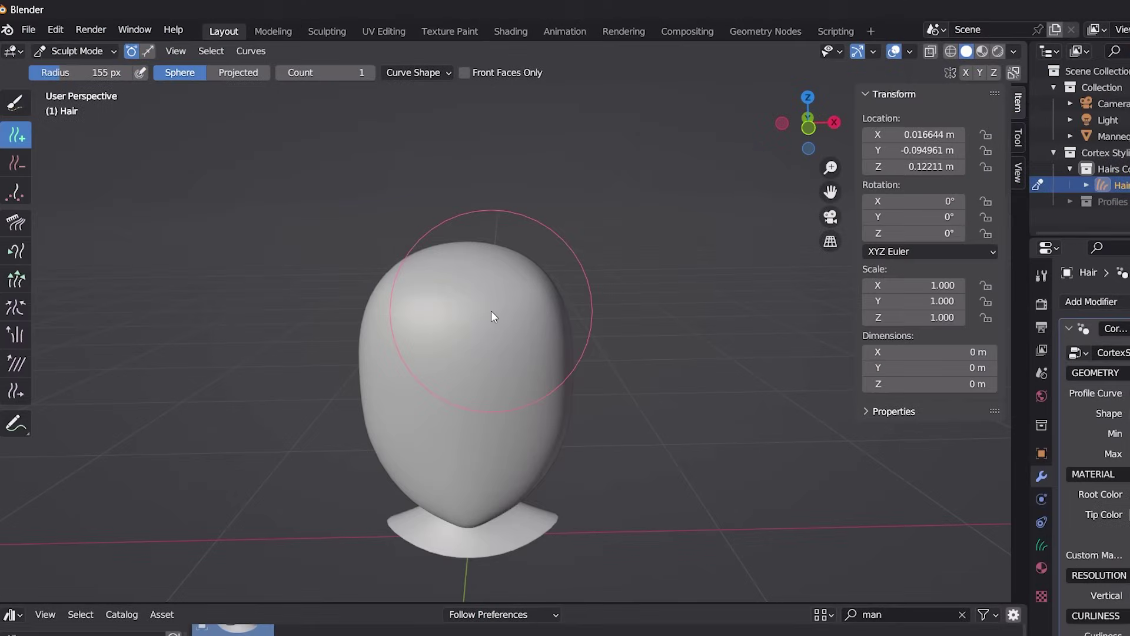
Plant and grow a new strand on the scalp, then comb the strands sideways across the head
click(492, 311)
middle_drag(590, 320, 569, 294)
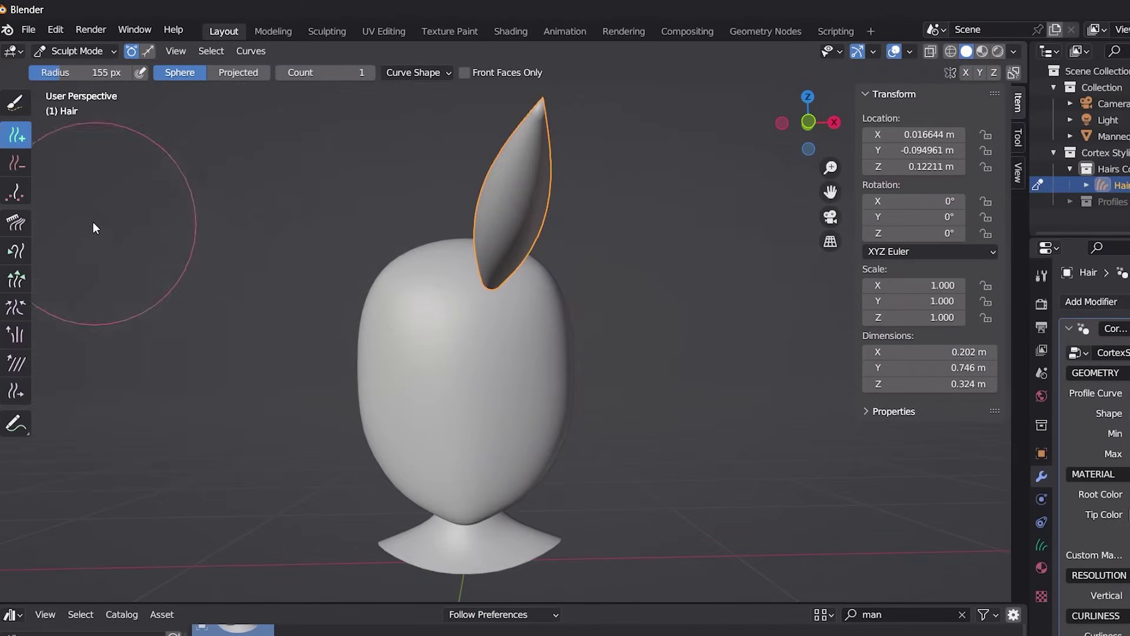
click(16, 223)
scroll(298, 238, down, 2)
middle_drag(548, 247, 561, 254)
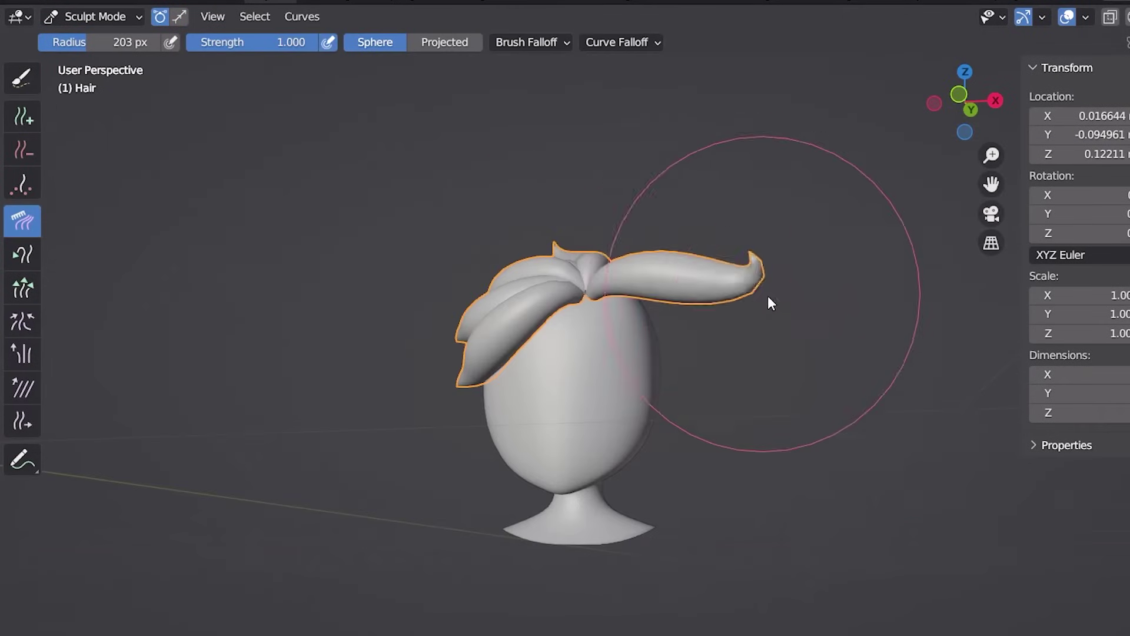
middle_drag(768, 302, 565, 295)
mouse_move(680, 400)
middle_down()
mouse_move(611, 427)
mouse_move(476, 400)
middle_up()
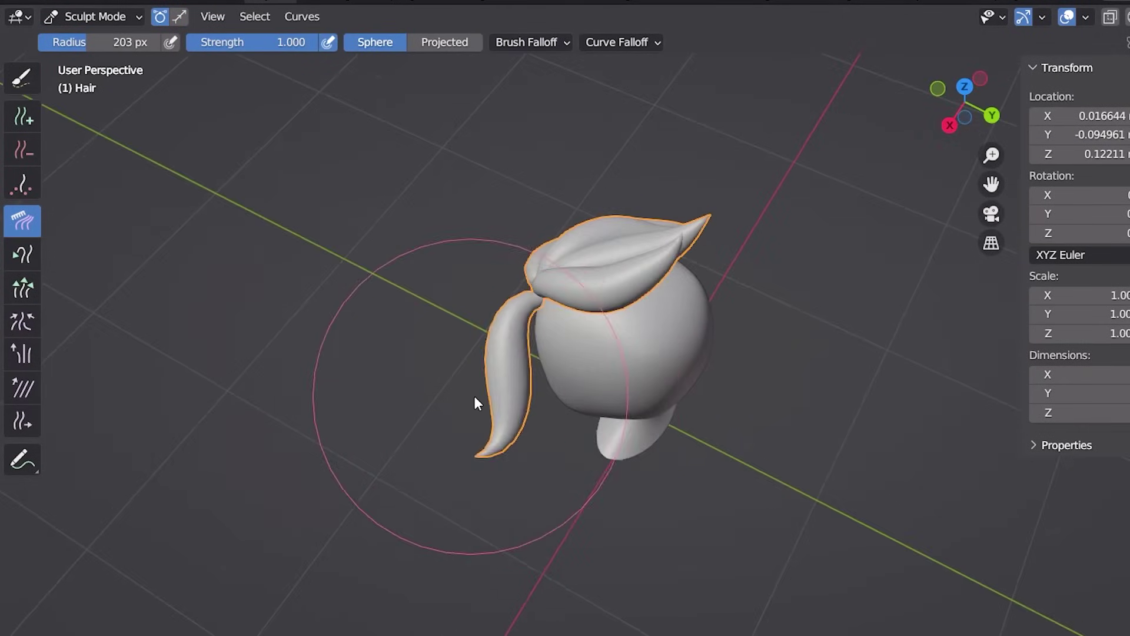
mouse_move(508, 323)
middle_down()
mouse_move(810, 273)
mouse_move(736, 386)
mouse_move(636, 424)
mouse_move(565, 490)
mouse_move(719, 556)
middle_up()
key(c)
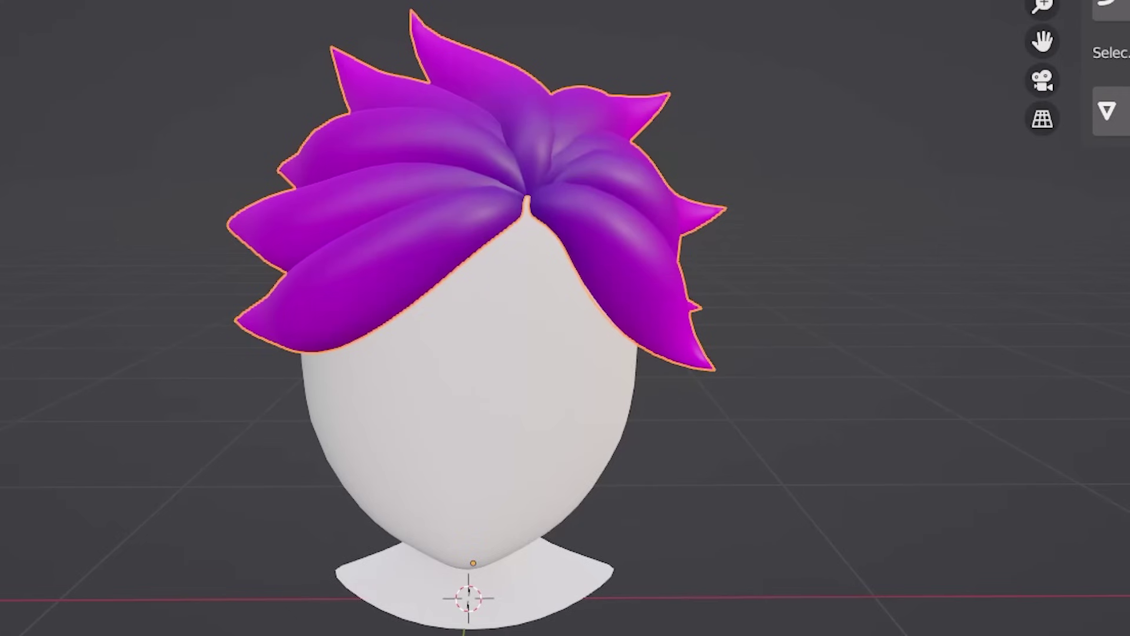
Orbit the purple hair to a three-quarter side view, then back to nearly frontal
middle_drag(530, 347, 328, 292)
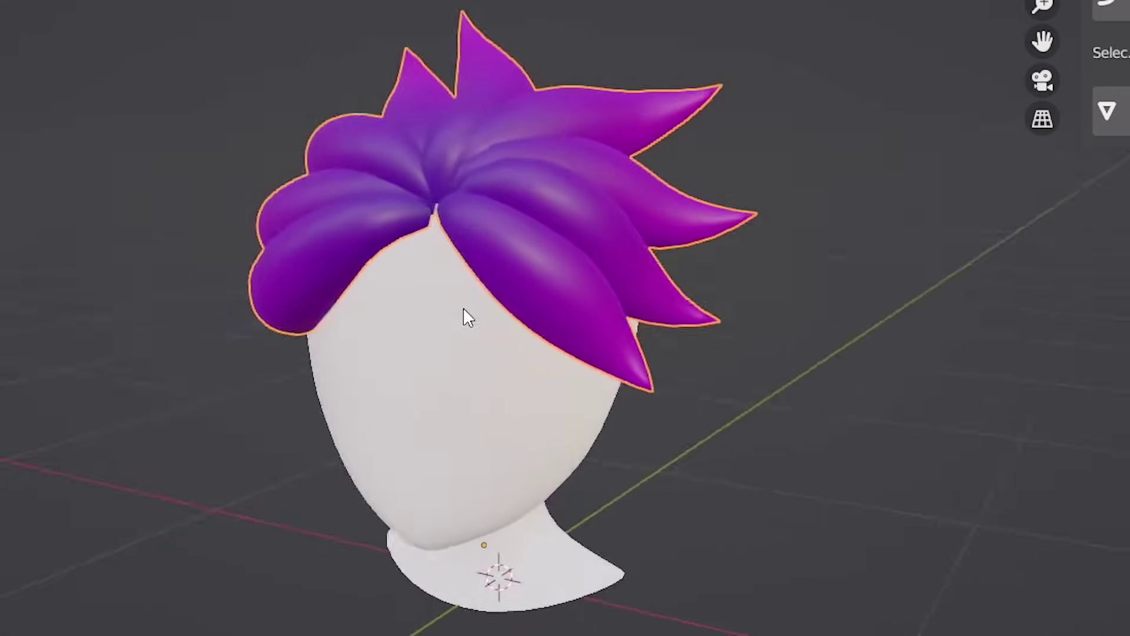
middle_drag(464, 311, 536, 297)
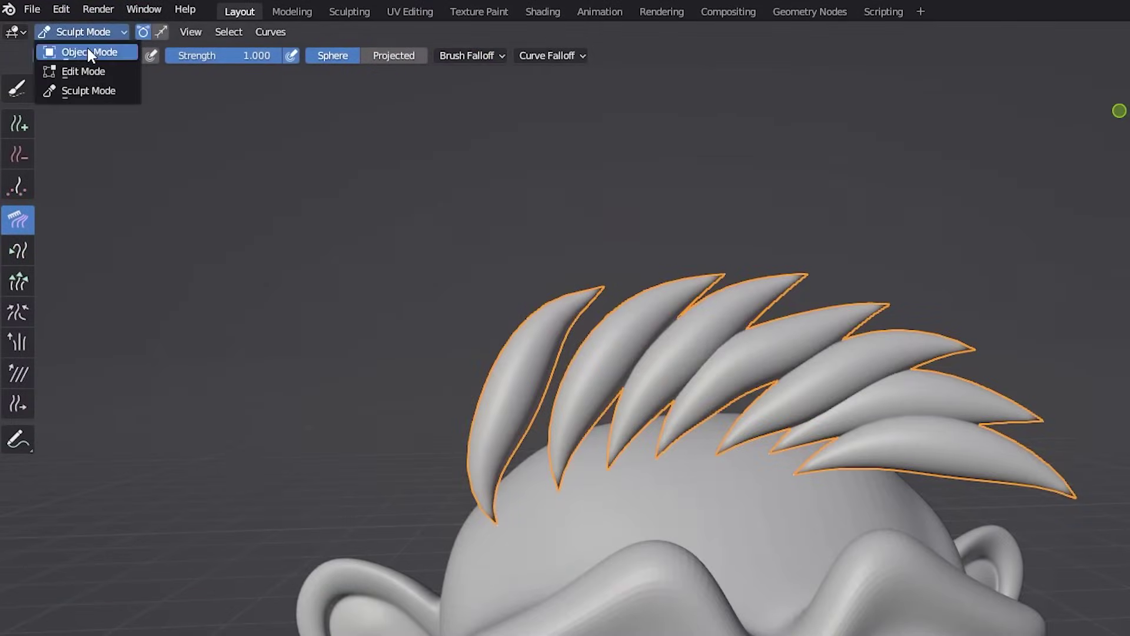
Return to Object Mode and set the hair profile curve to Behemox_Profile.002
click(88, 52)
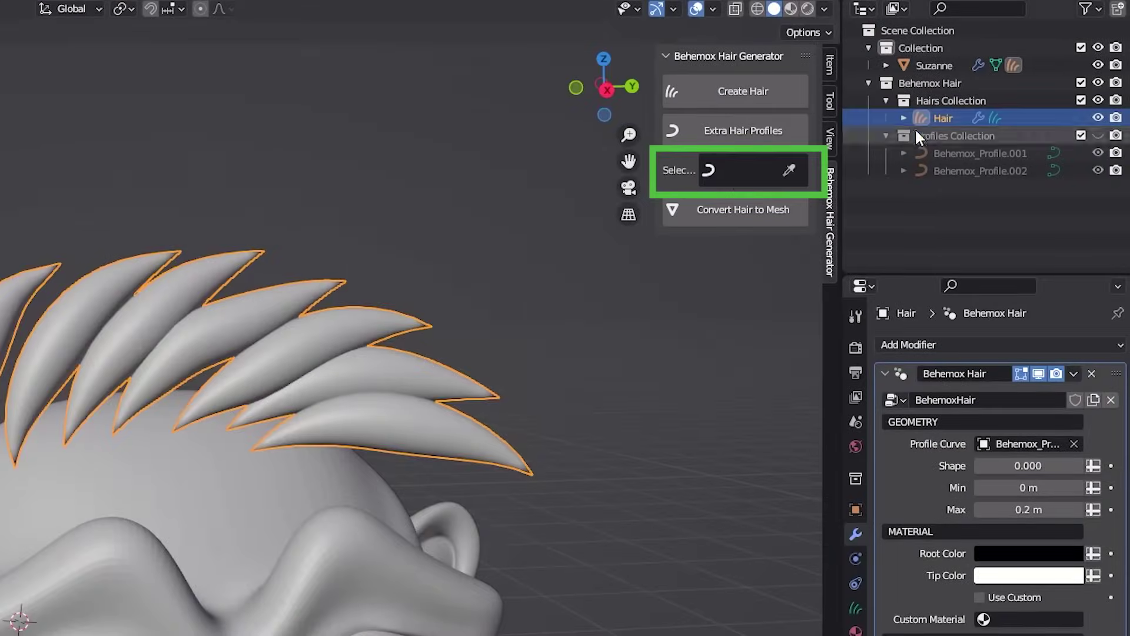
click(732, 175)
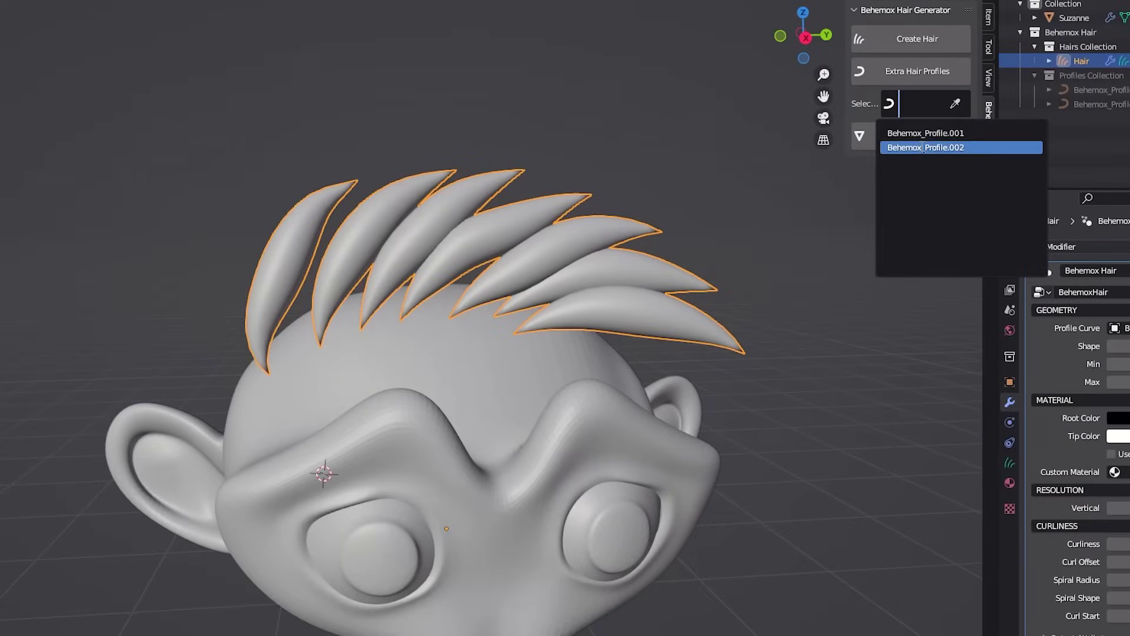
click(734, 230)
middle_drag(593, 223, 670, 210)
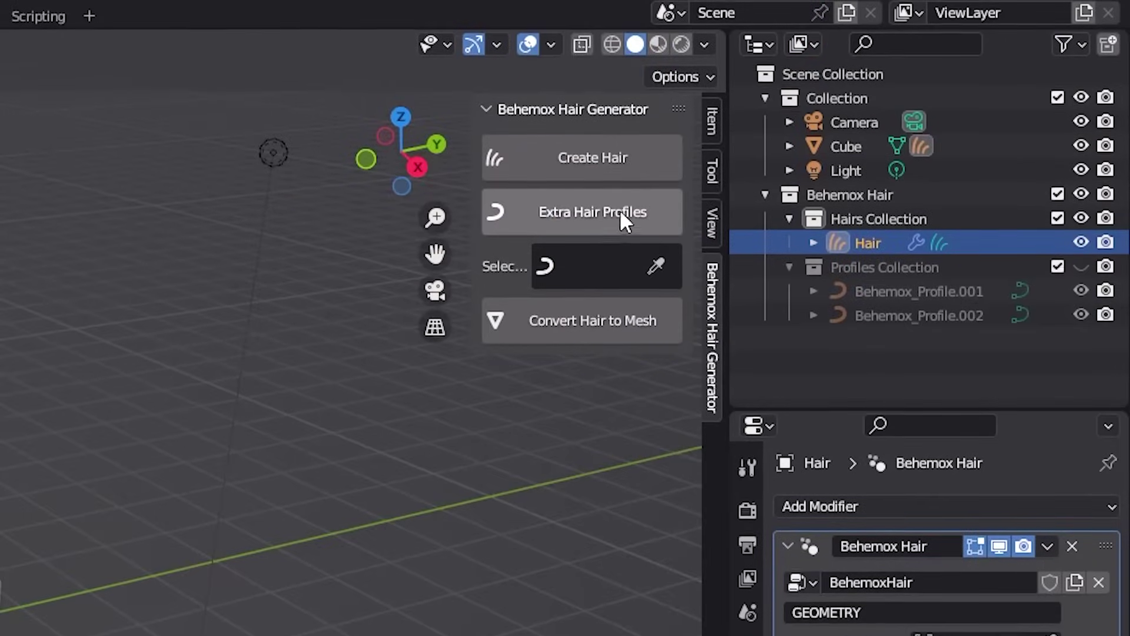
Load the Extra Hair Profiles and assign a grooved profile to the Hair object
click(588, 209)
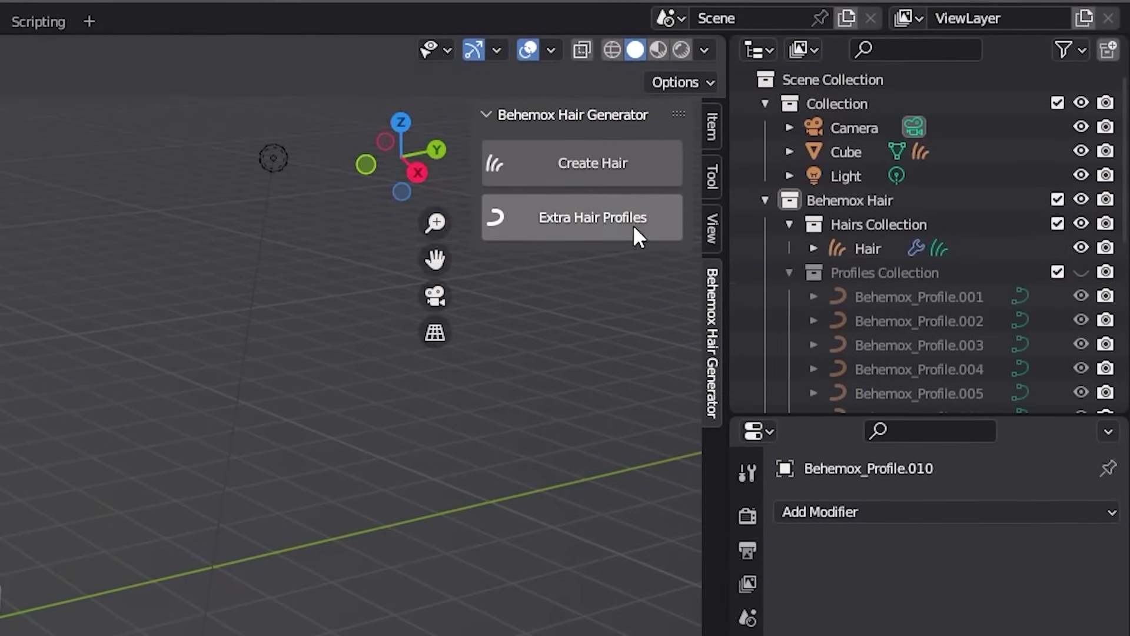
scroll(966, 223, down, 3)
scroll(937, 198, down, 3)
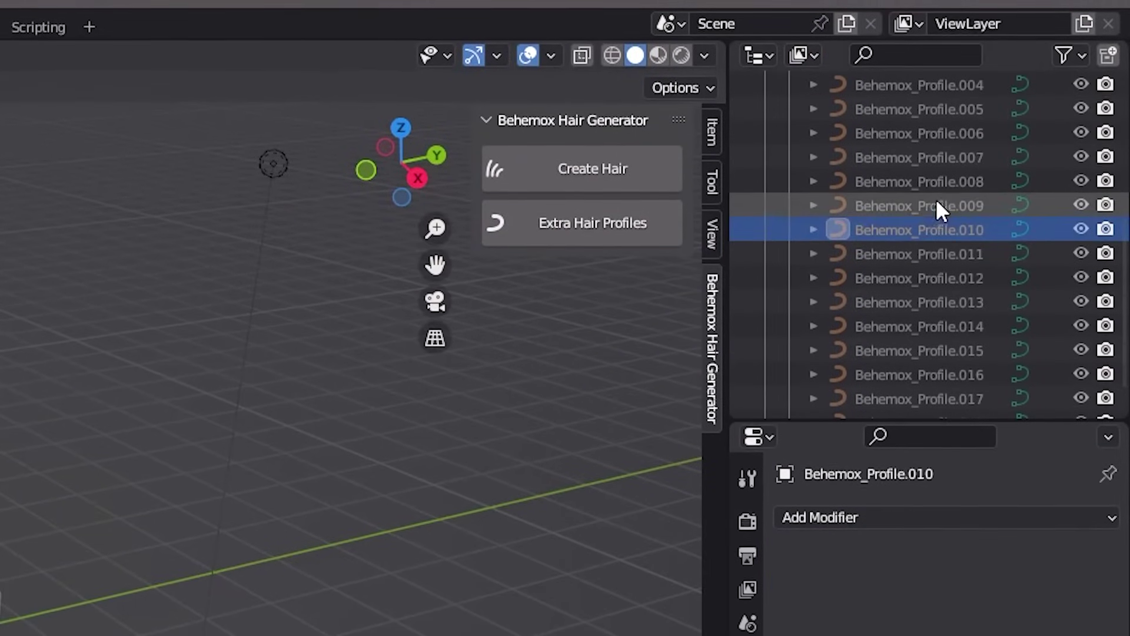
scroll(913, 330, up, 5)
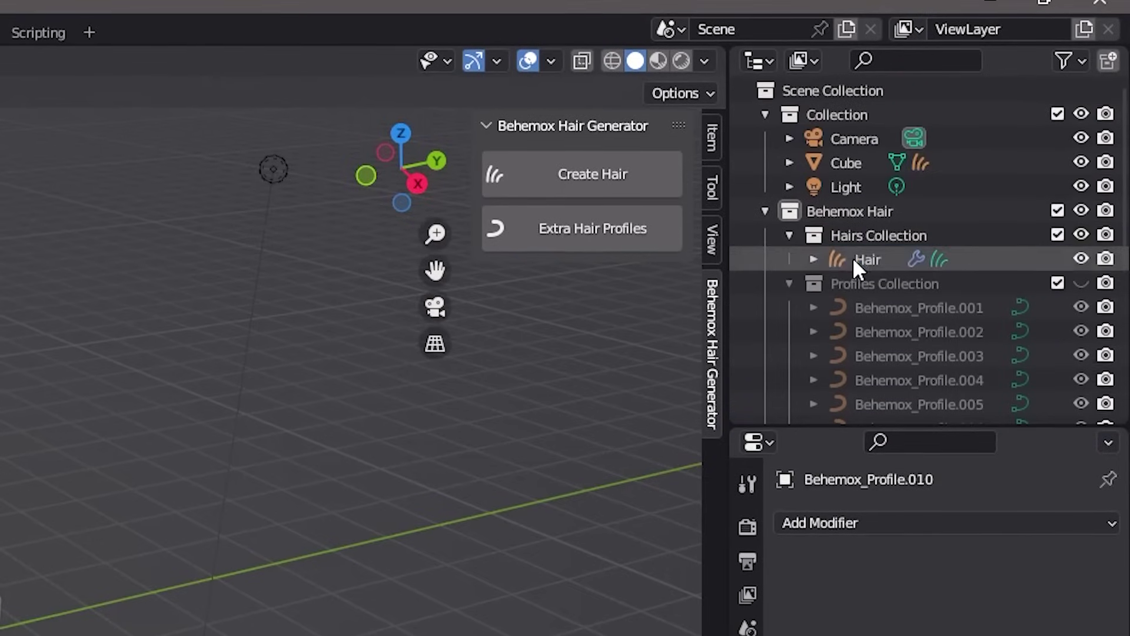
click(852, 258)
click(580, 286)
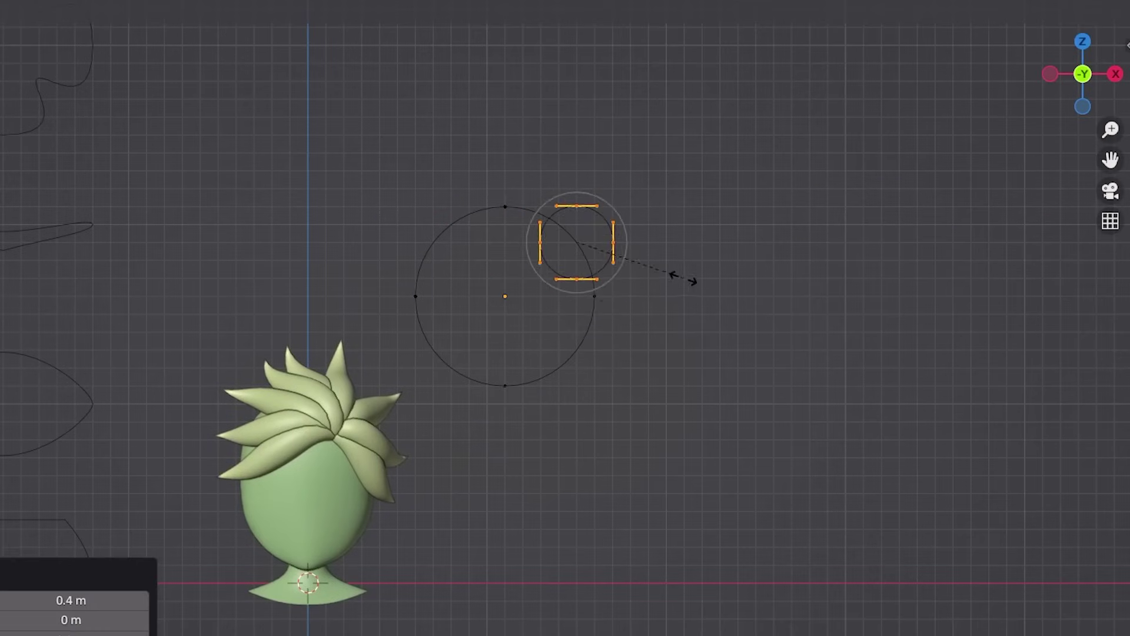
click(653, 269)
scroll(654, 270, up, 3)
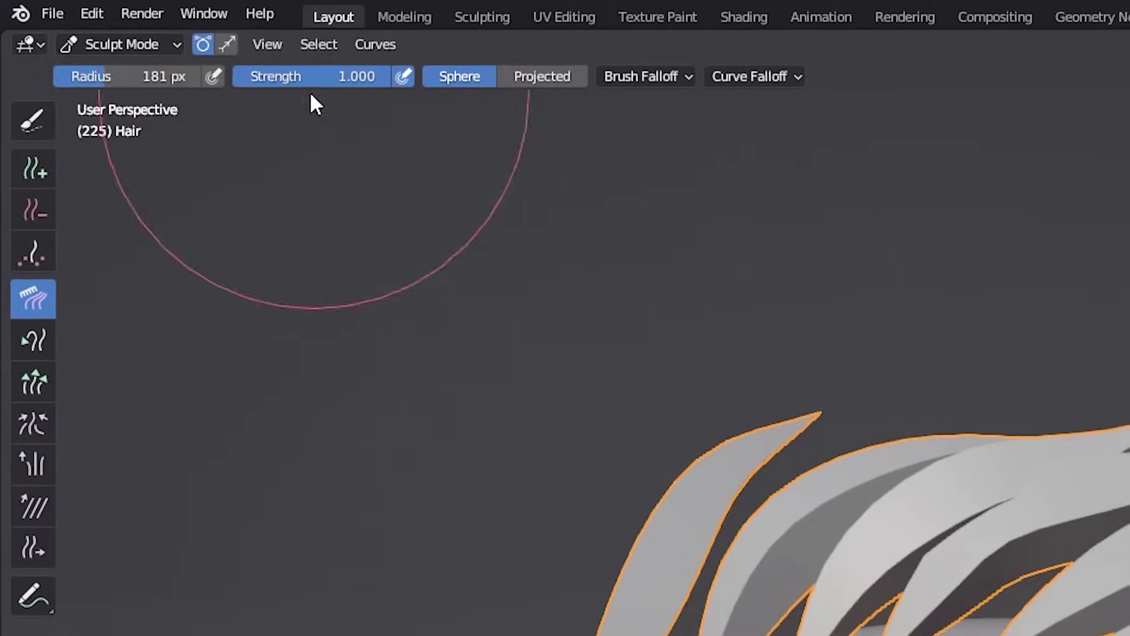
Switch to Object Mode and turn the hair strands into a mesh with Convert Hair to Mesh
click(64, 8)
click(66, 24)
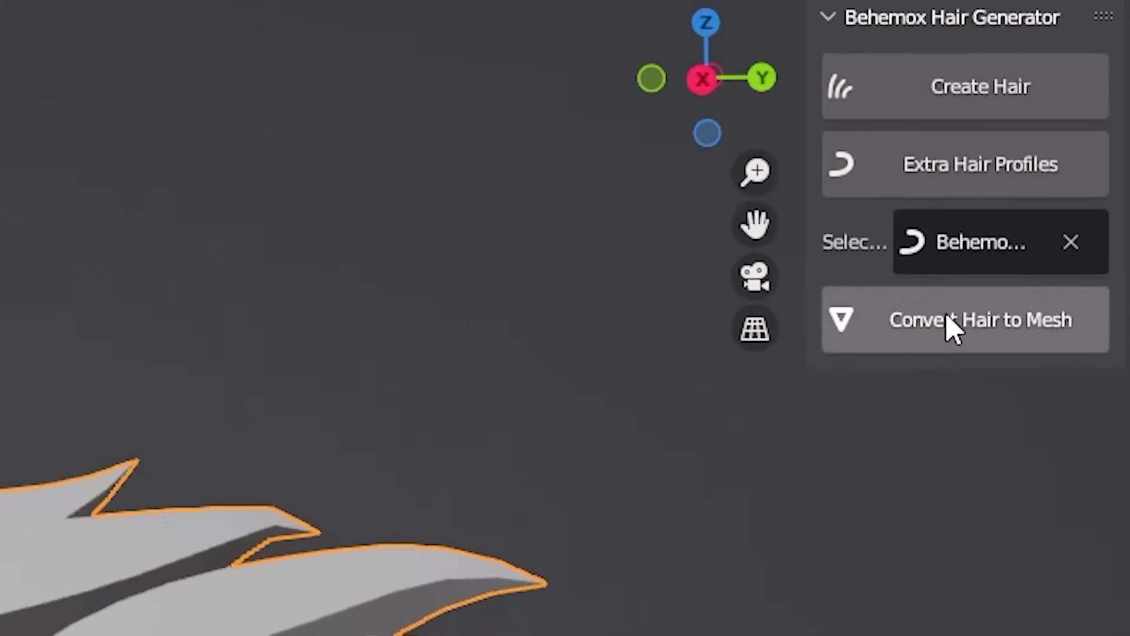
click(1036, 158)
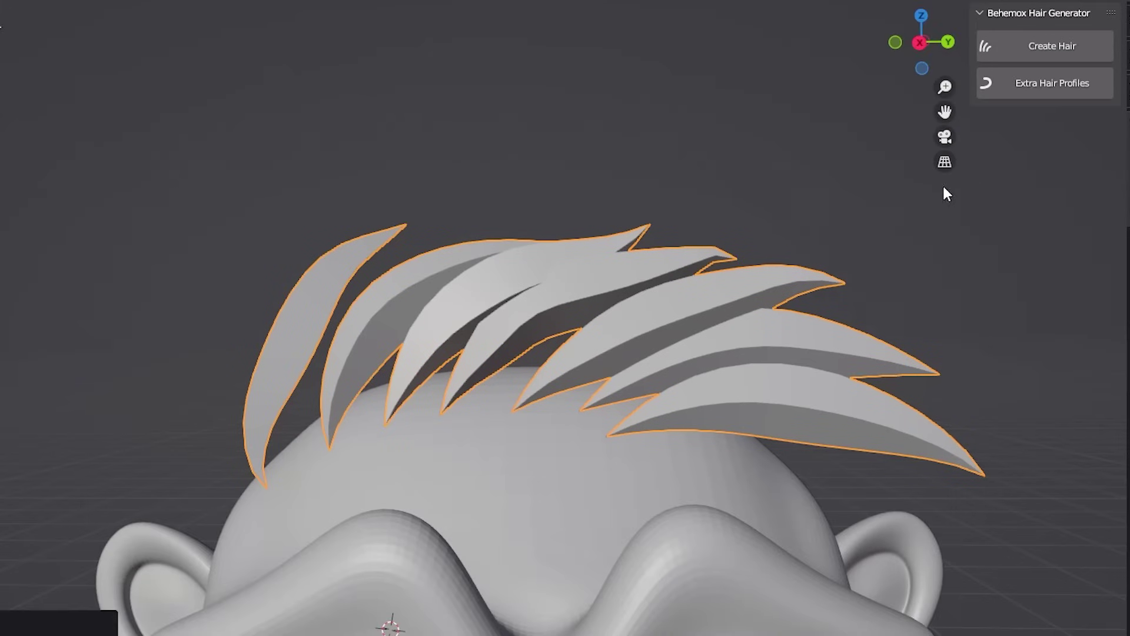
Enter Edit Mode and inspect the new hair mesh, ending on a level front view
key(Tab)
scroll(768, 343, down, 3)
middle_drag(768, 344, 712, 338)
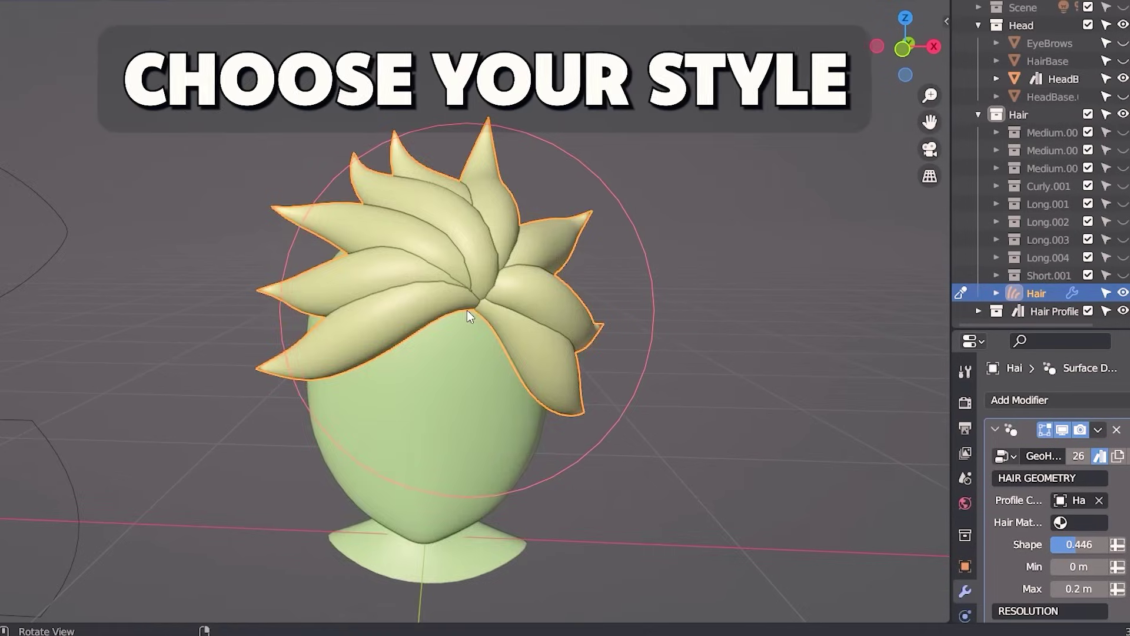
scroll(468, 309, down, 5)
middle_drag(440, 309, 393, 316)
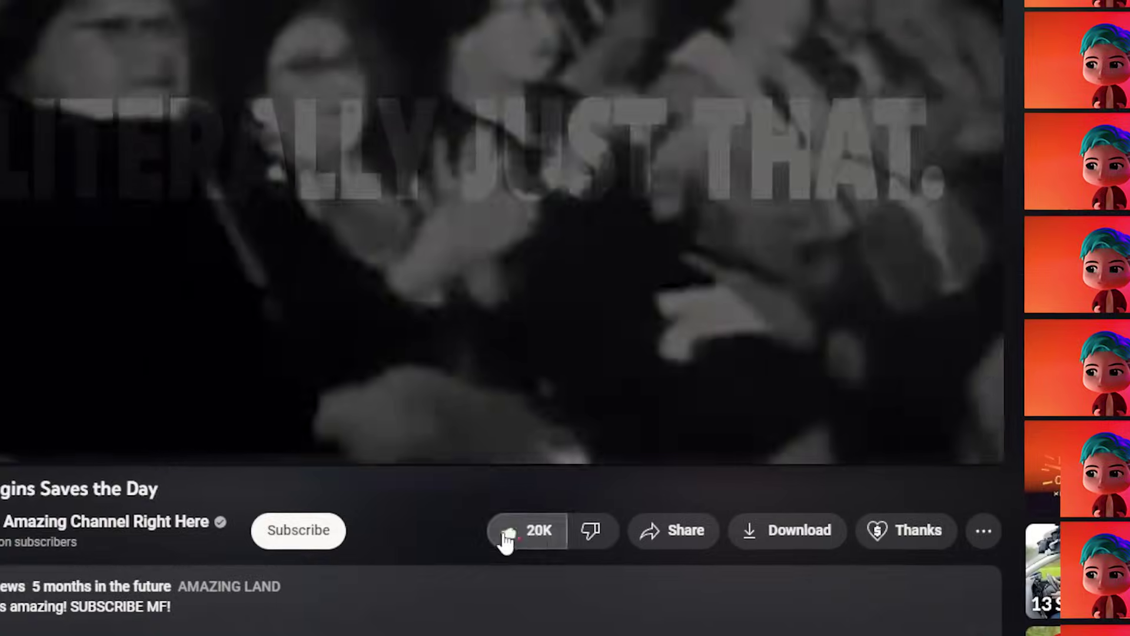
Like the 'Magic Plugins Saves the Day' video and open the channel's notification bell options
click(507, 533)
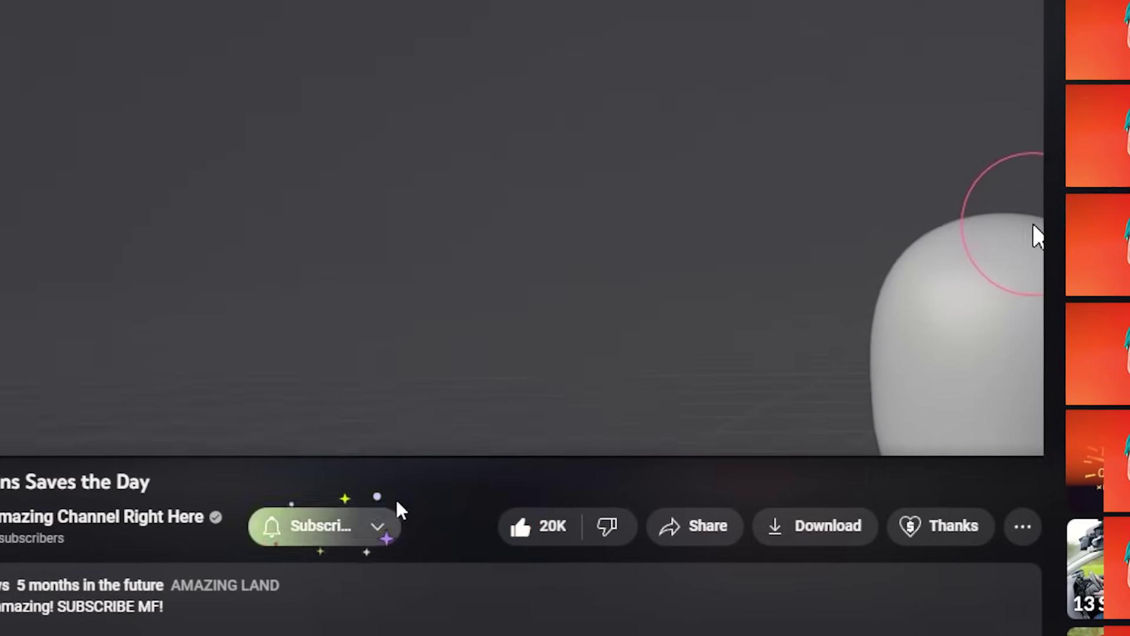
click(384, 528)
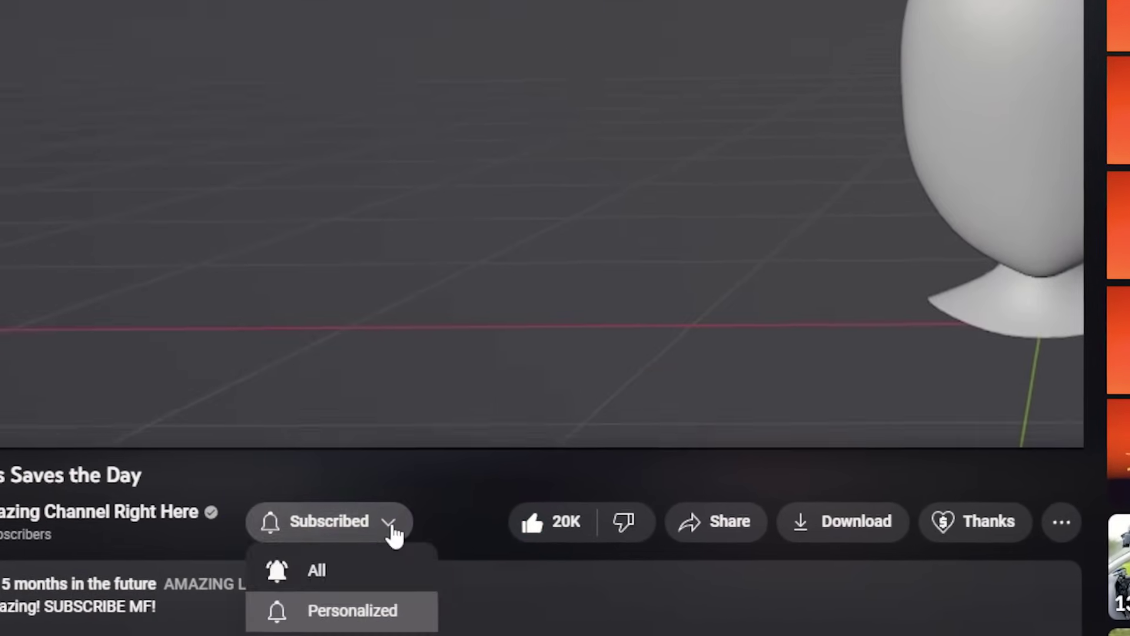